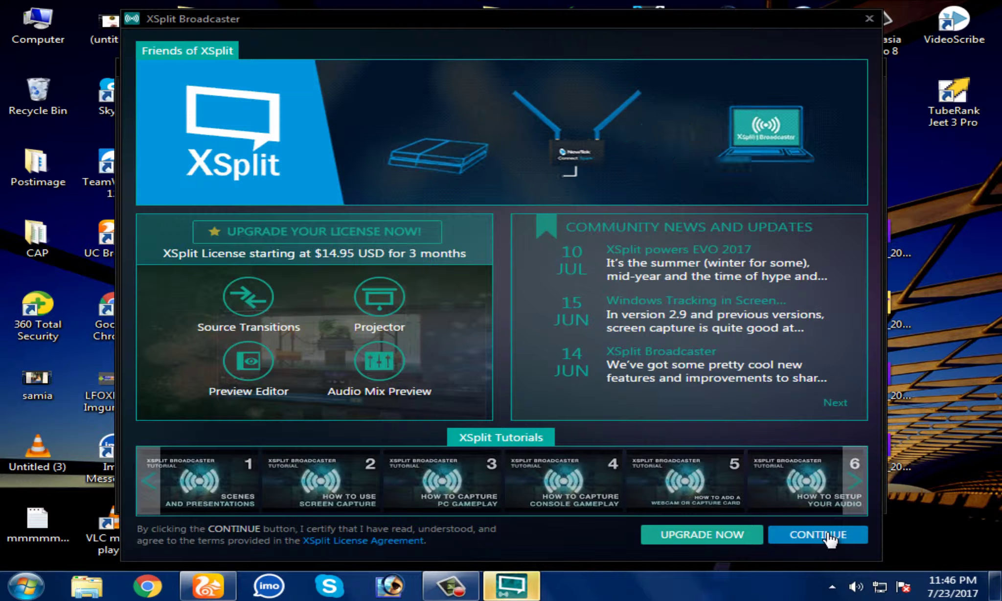
Continue past the welcome screen and remove all existing sources from Scene 1.
{"action": "left_click", "coordinate": [837, 538]}
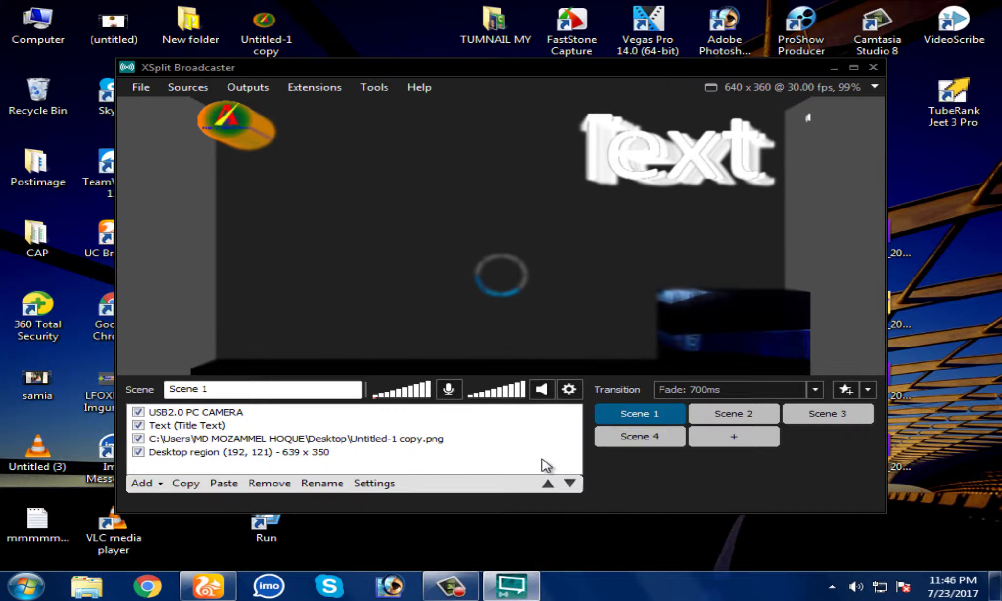
{"action": "left_click", "coordinate": [195, 412]}
{"action": "left_click", "coordinate": [239, 452], "text": "shift"}
{"action": "left_click", "coordinate": [269, 483]}
Add a screen capture of a desktop region about 642 x 357 over the preview stage and enlarge it to fill the stage.
{"action": "left_click", "coordinate": [142, 483]}
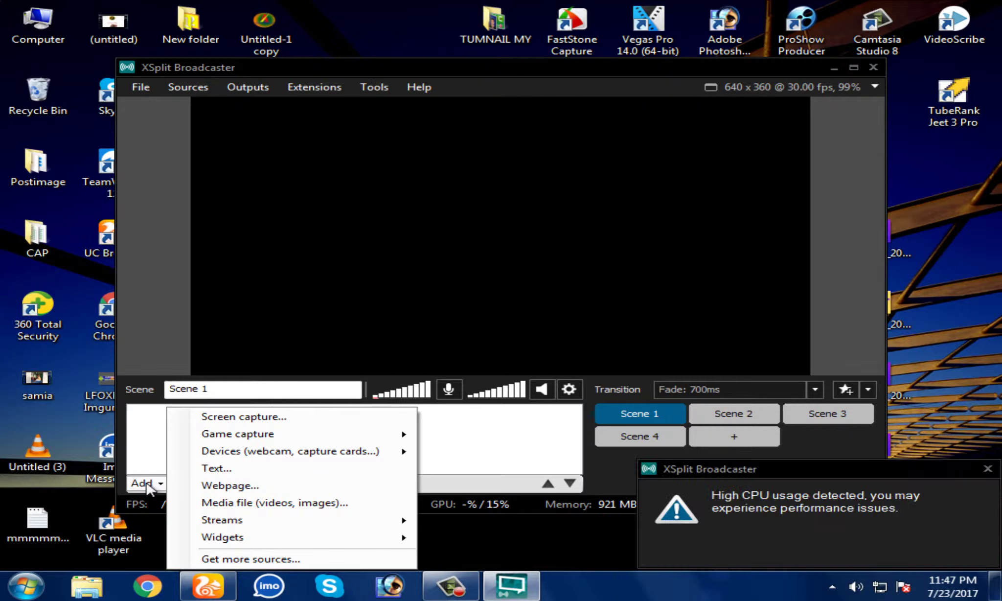
{"action": "left_click", "coordinate": [253, 418]}
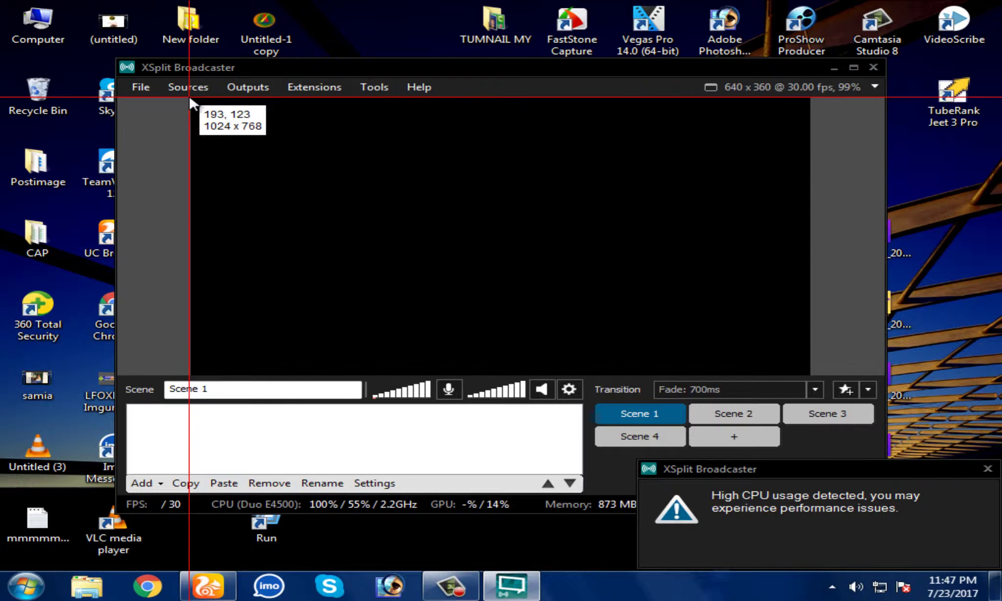
{"action": "left_click_drag", "start_coordinate": [187, 95], "coordinate": [809, 371]}
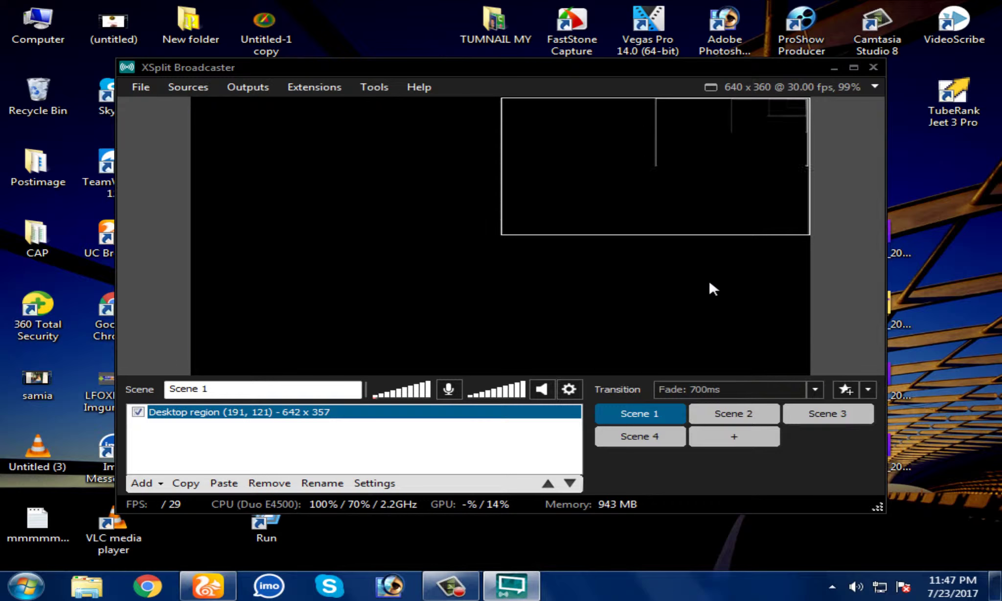
{"action": "left_click", "coordinate": [507, 229]}
{"action": "left_click_drag", "start_coordinate": [489, 236], "coordinate": [195, 370]}
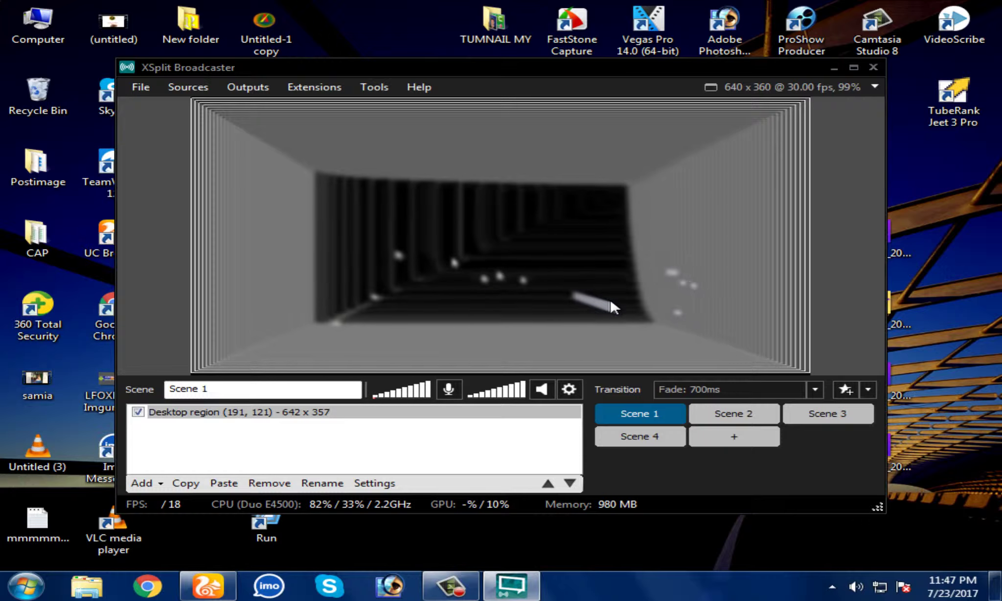
Add the PNG image "Untitled-1 copy" from the Desktop to Scene 1 as a media file source.
{"action": "left_click", "coordinate": [128, 456]}
{"action": "left_click", "coordinate": [160, 485]}
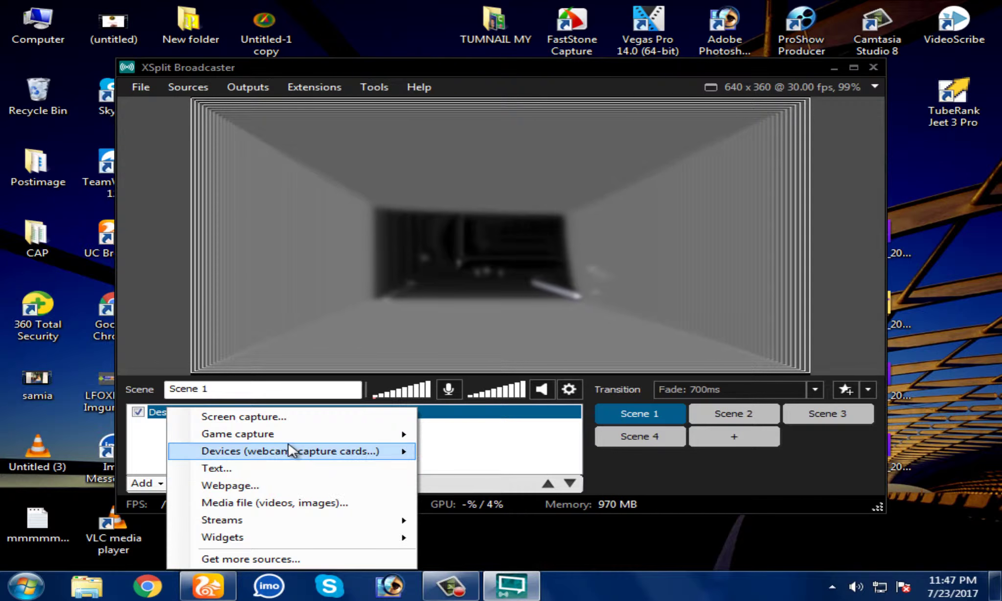
{"action": "mouse_move", "coordinate": [291, 449]}
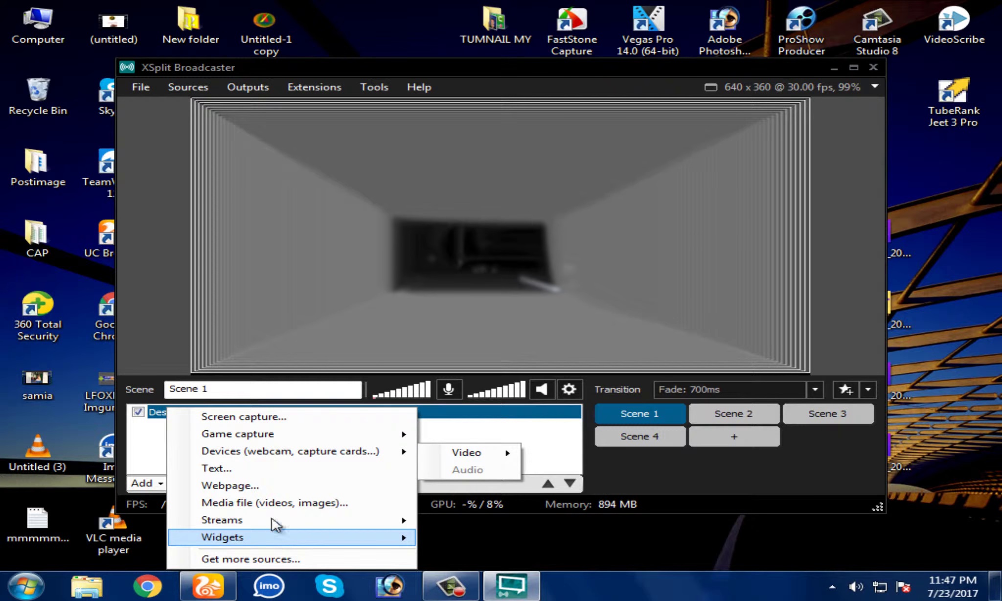
{"action": "left_click", "coordinate": [282, 506]}
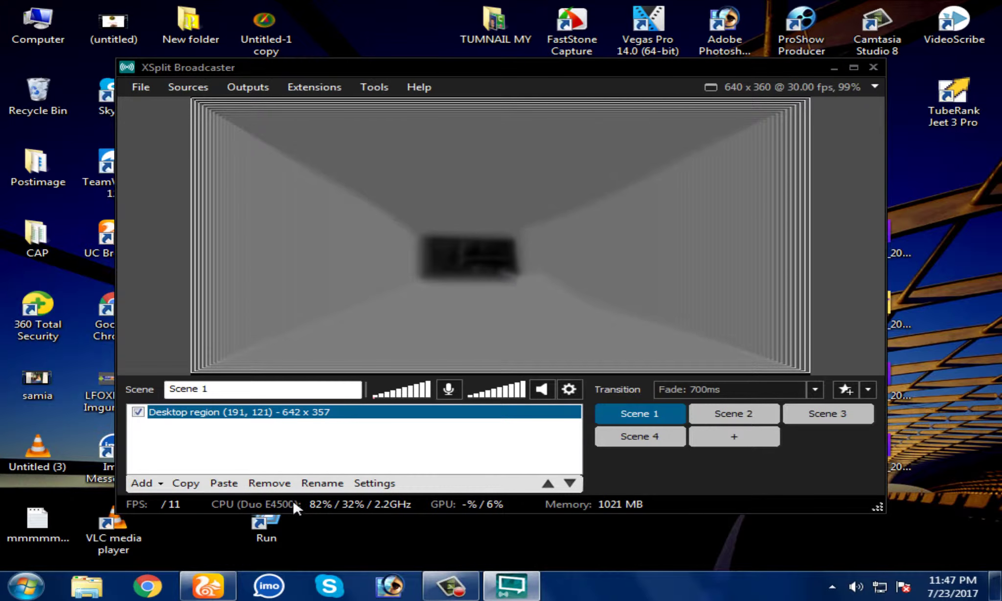
{"action": "scroll", "coordinate": [380, 287], "scroll_direction": "down", "scroll_amount": 5}
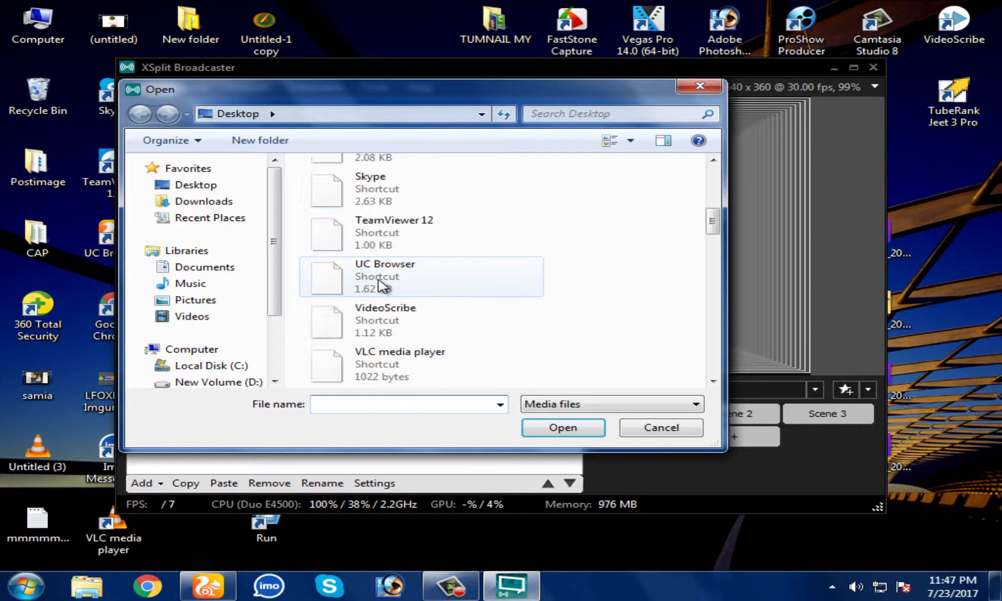
{"action": "scroll", "coordinate": [392, 345], "scroll_direction": "down", "scroll_amount": 10}
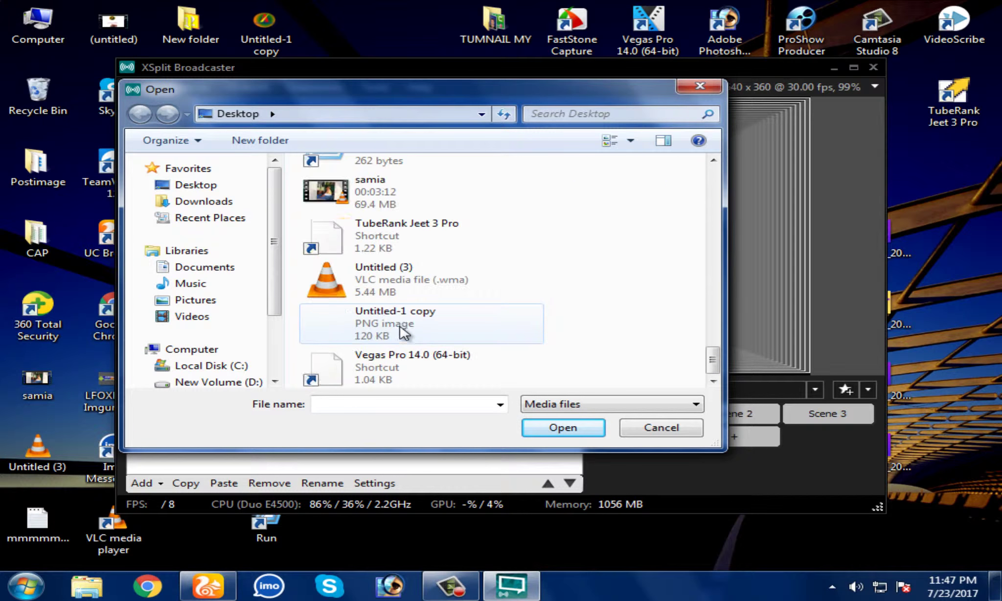
{"action": "left_click", "coordinate": [404, 331]}
{"action": "left_click", "coordinate": [554, 427]}
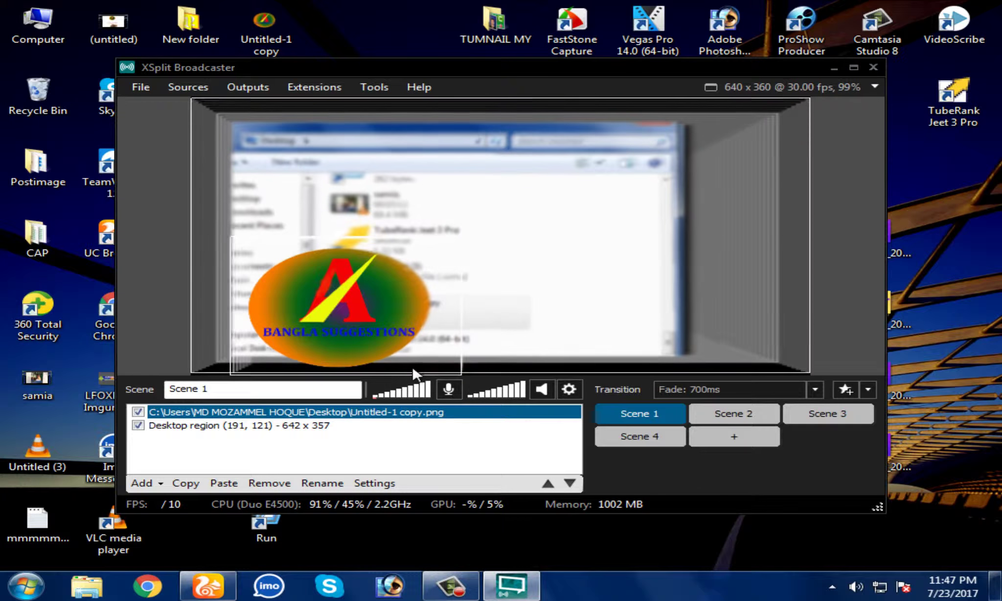
Move the logo image to the upper edge of the stage and shrink it to about half its size.
{"action": "left_click_drag", "start_coordinate": [347, 237], "coordinate": [351, 193]}
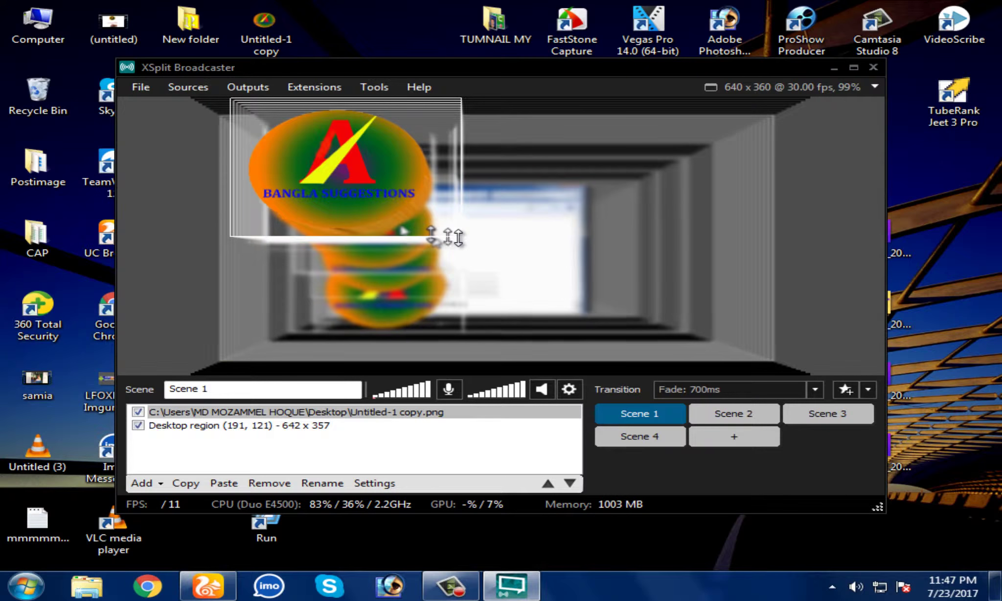
{"action": "left_click", "coordinate": [459, 242]}
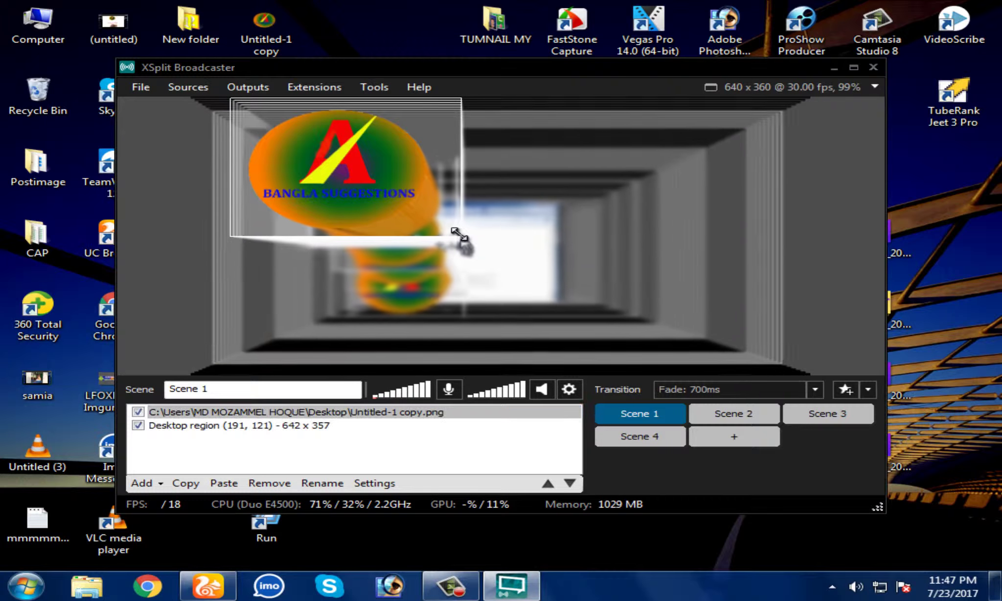
{"action": "left_click_drag", "start_coordinate": [464, 243], "coordinate": [286, 167]}
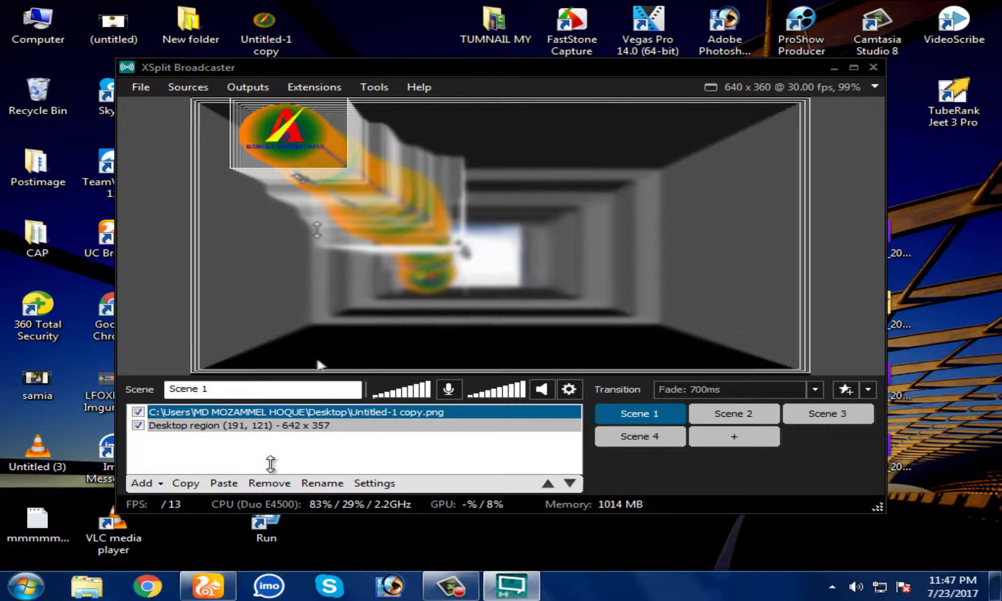
{"action": "left_click", "coordinate": [156, 483]}
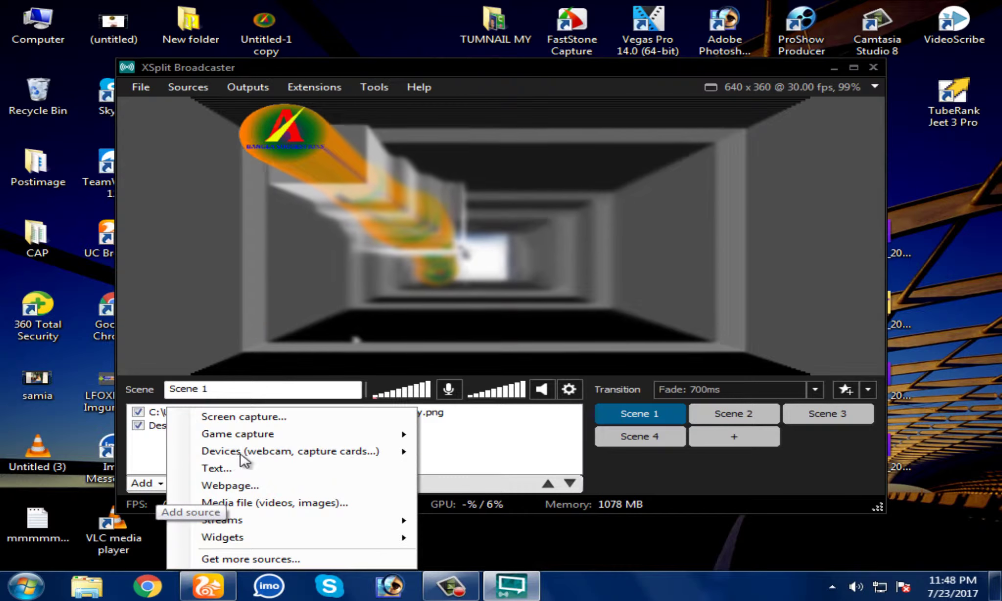
{"action": "left_click", "coordinate": [294, 468]}
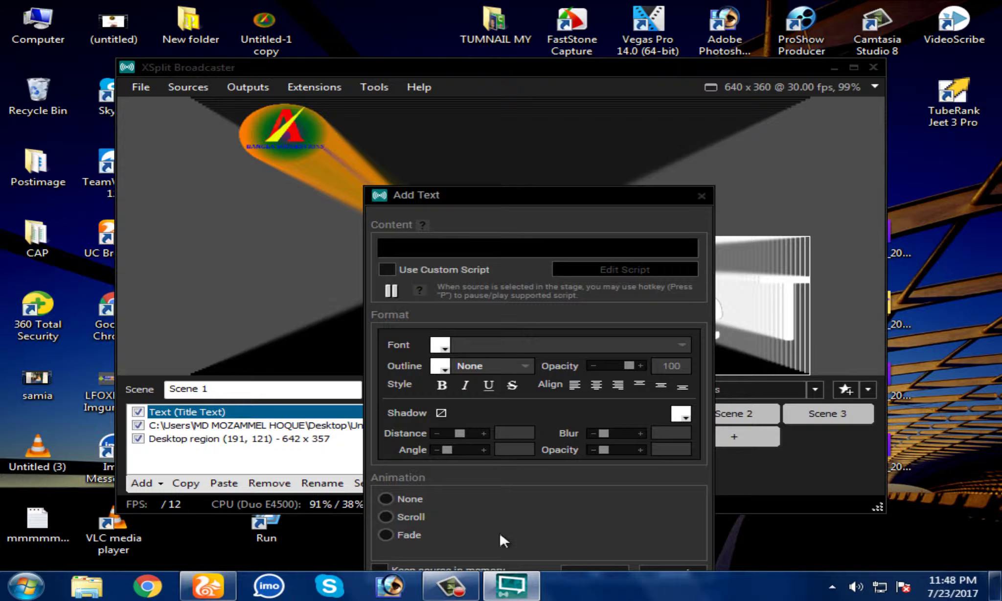
{"action": "left_click_drag", "start_coordinate": [517, 195], "coordinate": [526, 136]}
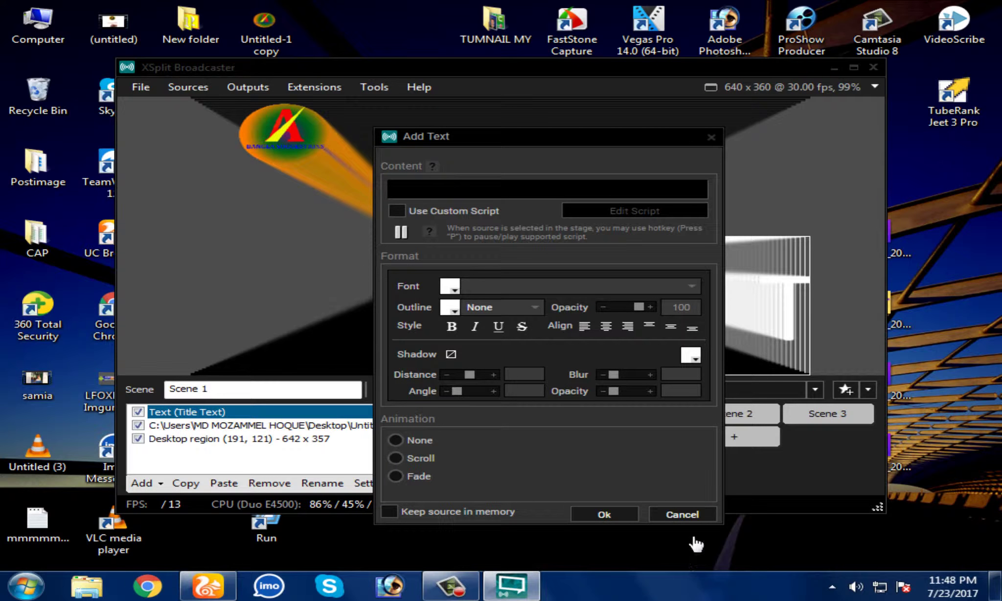
{"action": "left_click", "coordinate": [693, 515]}
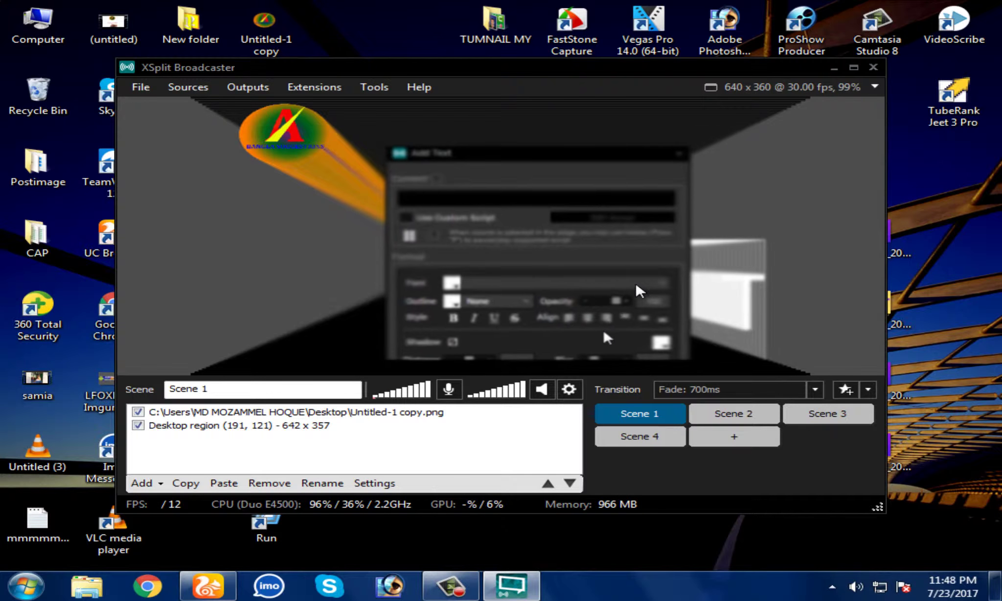
Add a text source to Scene 1 with the content "test live stream".
{"action": "left_click", "coordinate": [142, 483]}
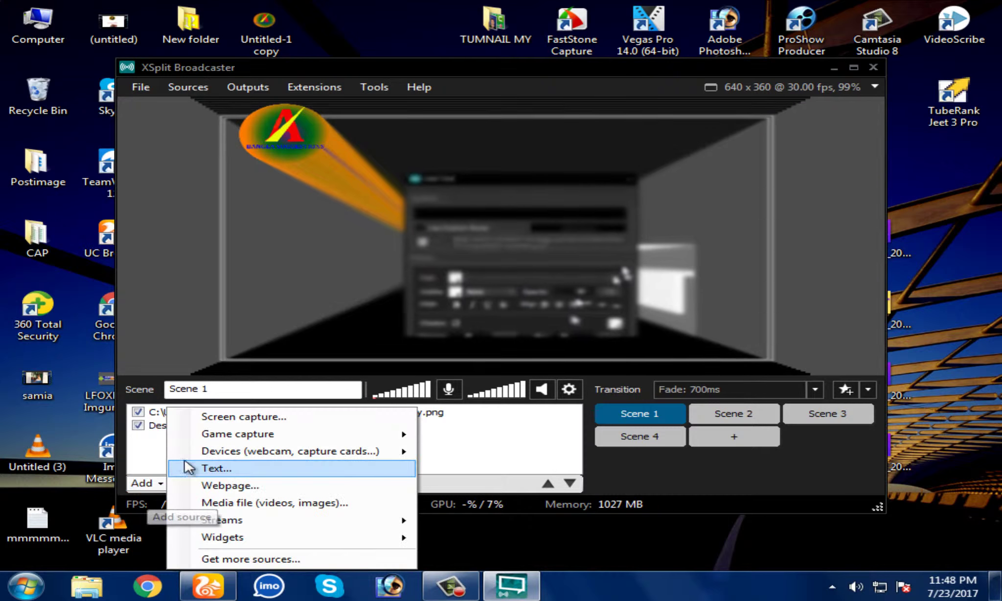
{"action": "left_click", "coordinate": [241, 469]}
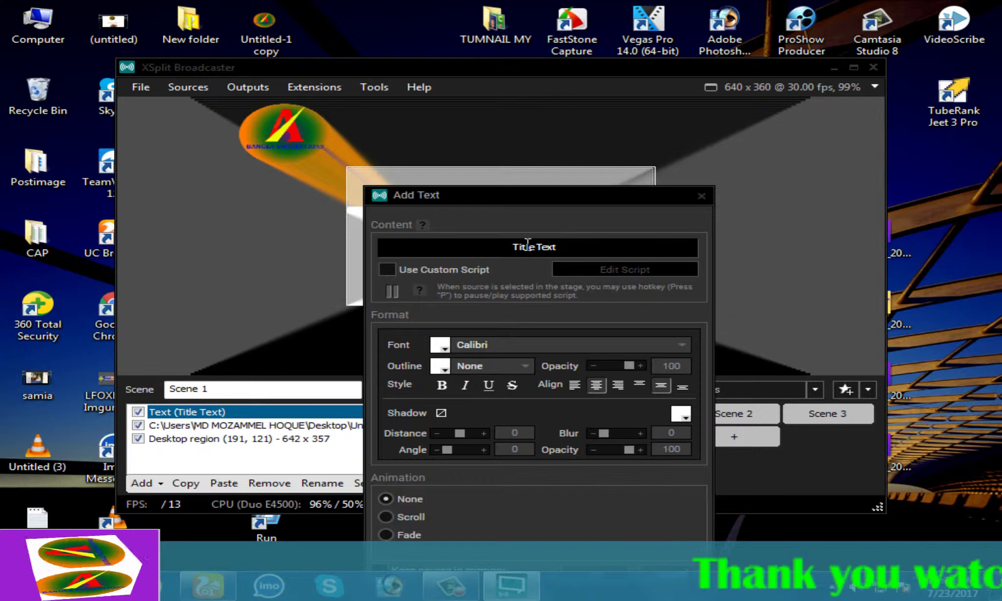
{"action": "left_click_drag", "start_coordinate": [494, 245], "coordinate": [562, 242]}
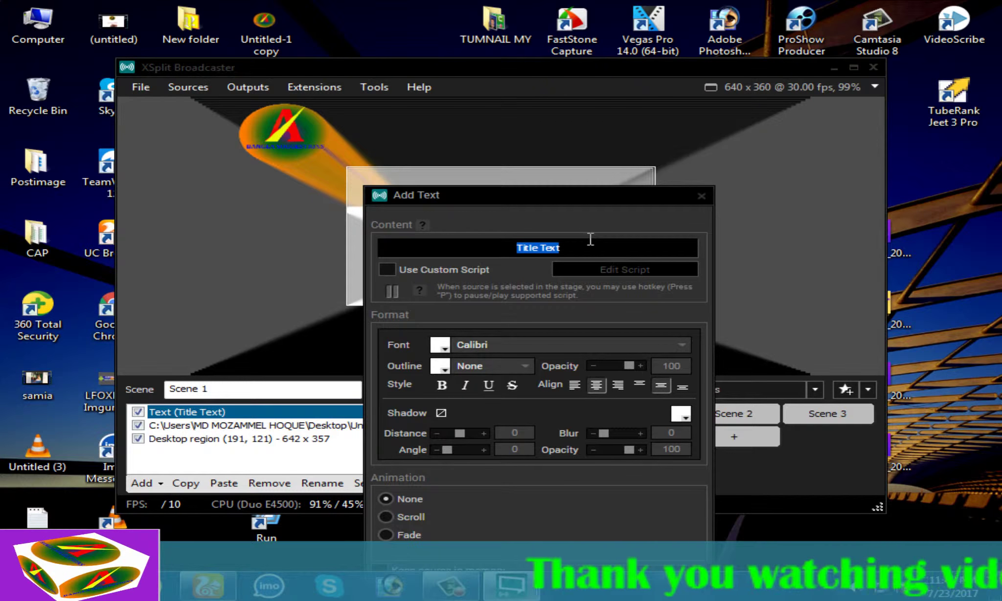
{"action": "type", "text": "test l"}
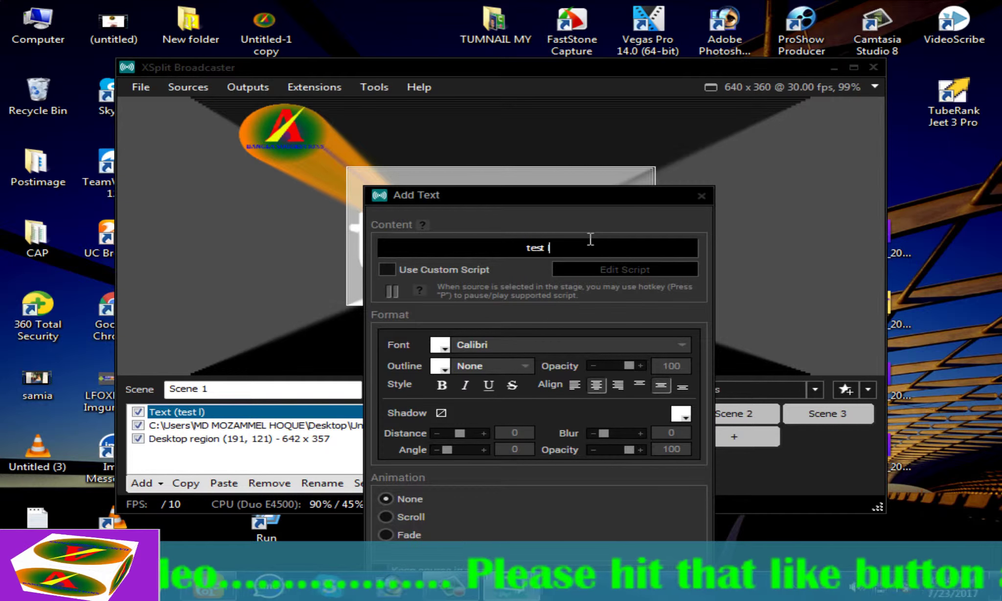
{"action": "key", "text": "BackSpace"}
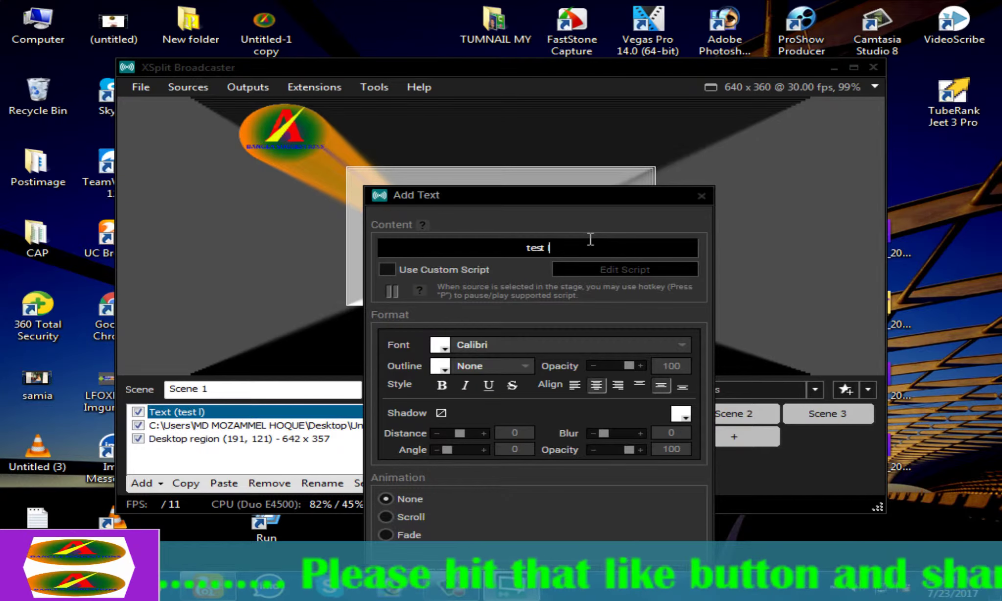
{"action": "type", "text": "live"}
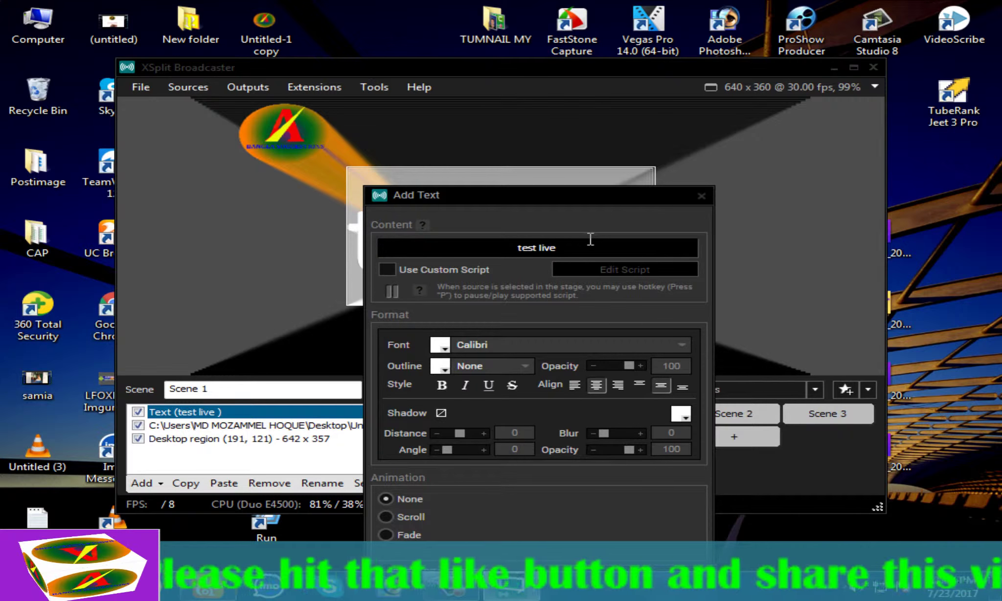
{"action": "type", "text": " stream"}
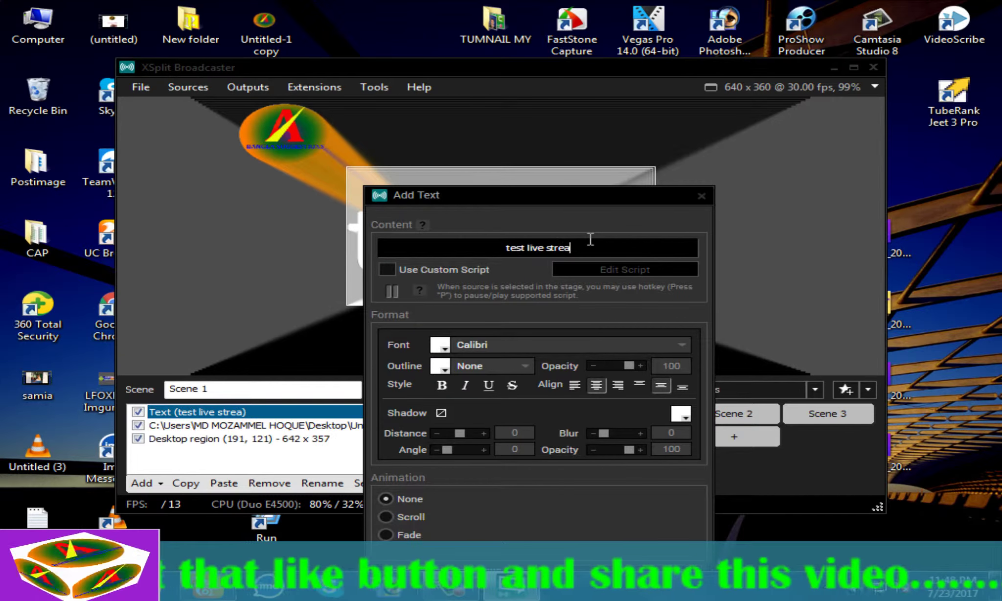
{"action": "key", "text": "BackSpace"}
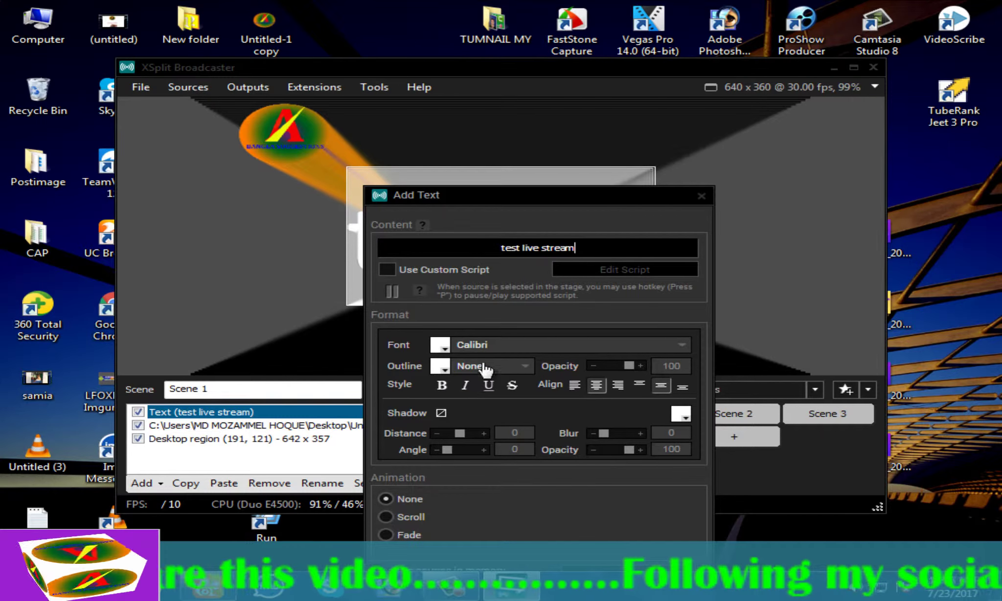
Set the text's animation to Scroll and confirm the new text source.
{"action": "left_click", "coordinate": [682, 346]}
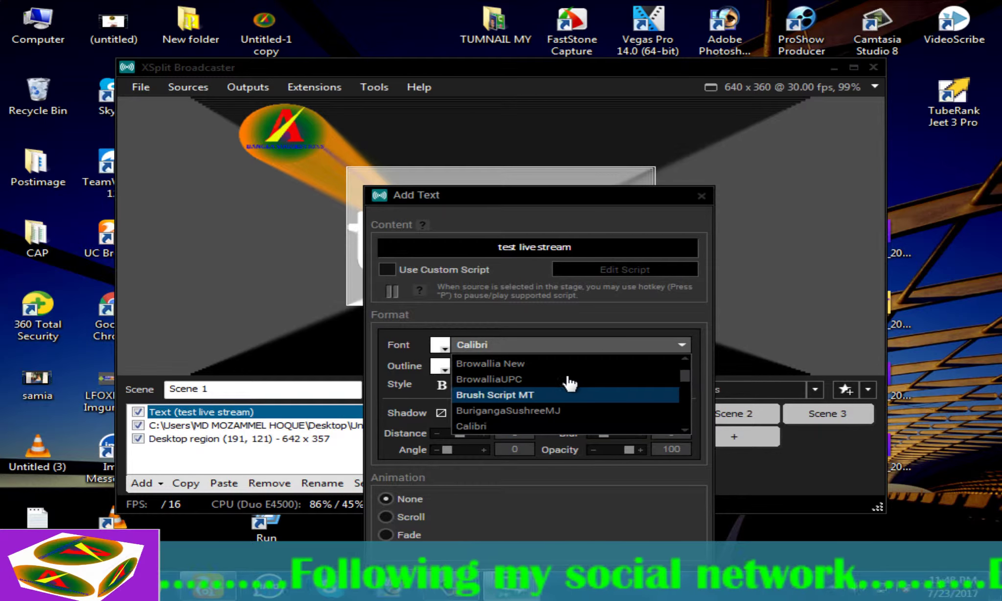
{"action": "left_click", "coordinate": [500, 469]}
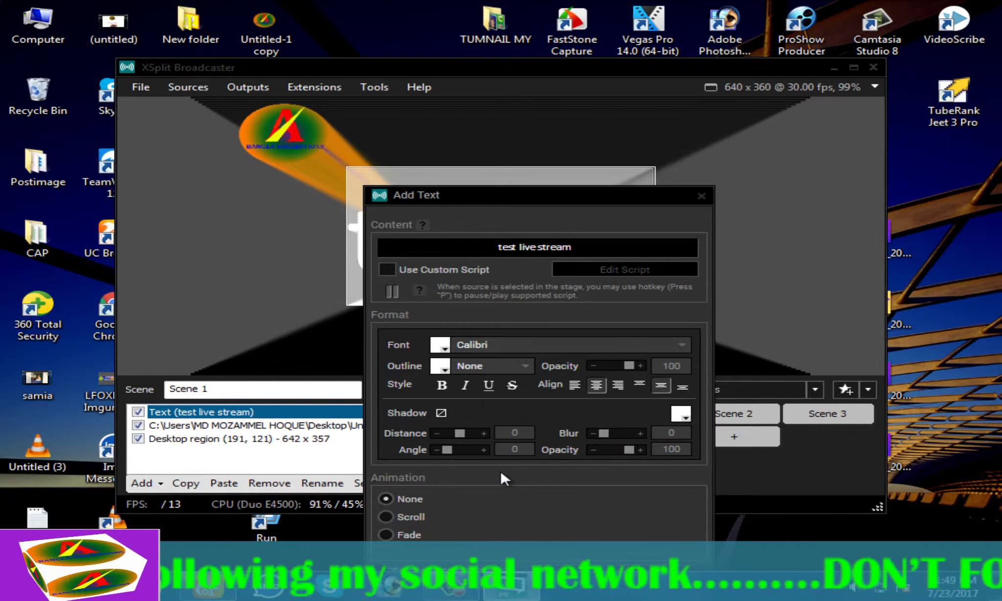
{"action": "left_click", "coordinate": [386, 516]}
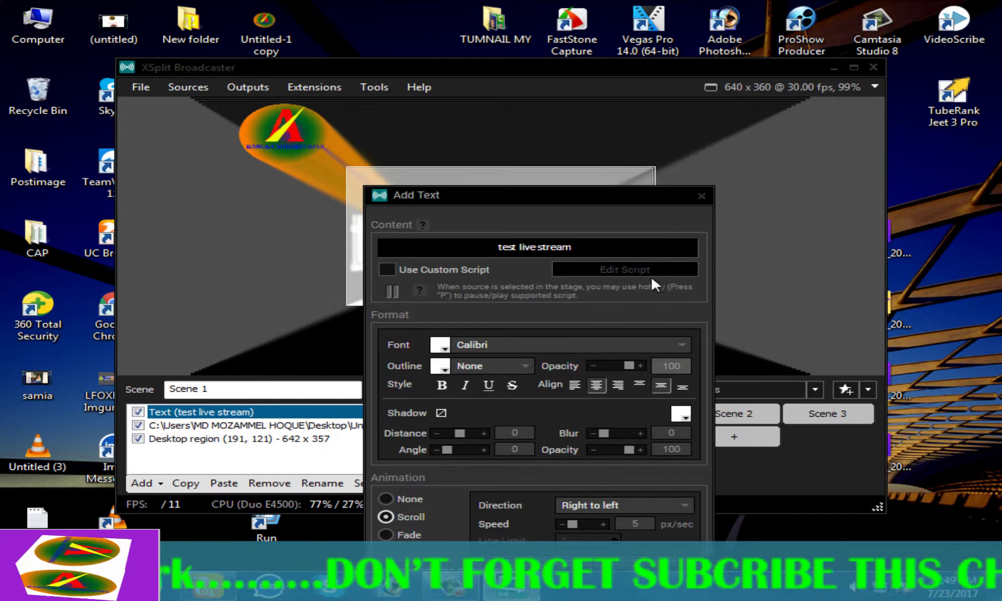
{"action": "left_click_drag", "start_coordinate": [623, 197], "coordinate": [557, 63]}
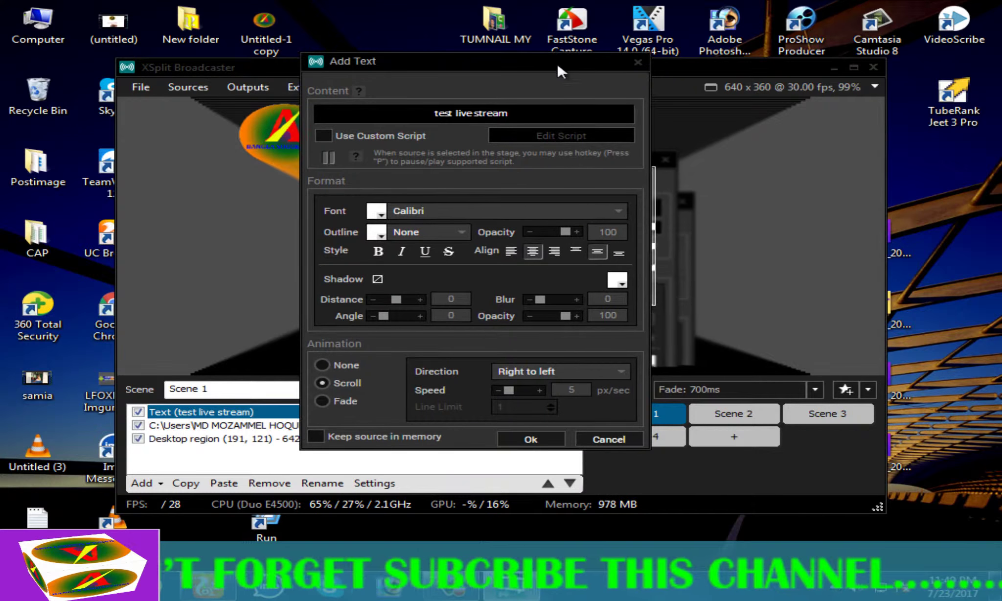
{"action": "left_click", "coordinate": [530, 443]}
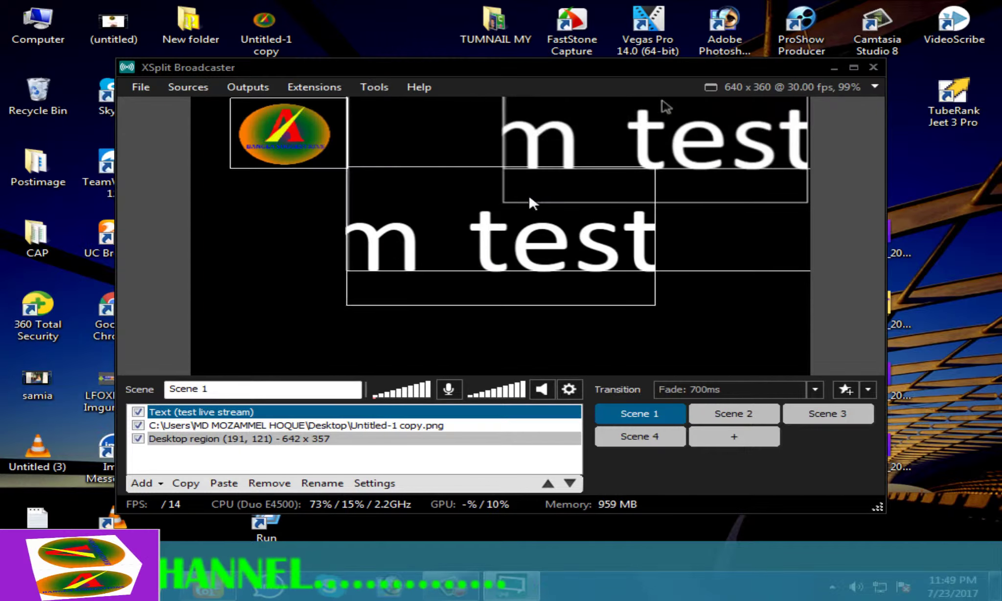
{"action": "left_click", "coordinate": [538, 193]}
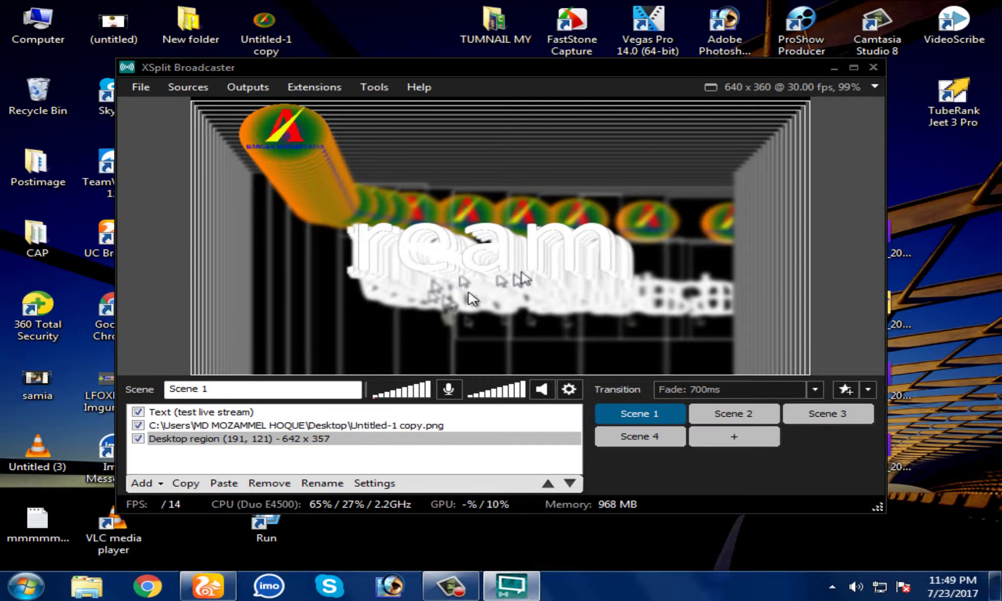
{"action": "left_click", "coordinate": [187, 437]}
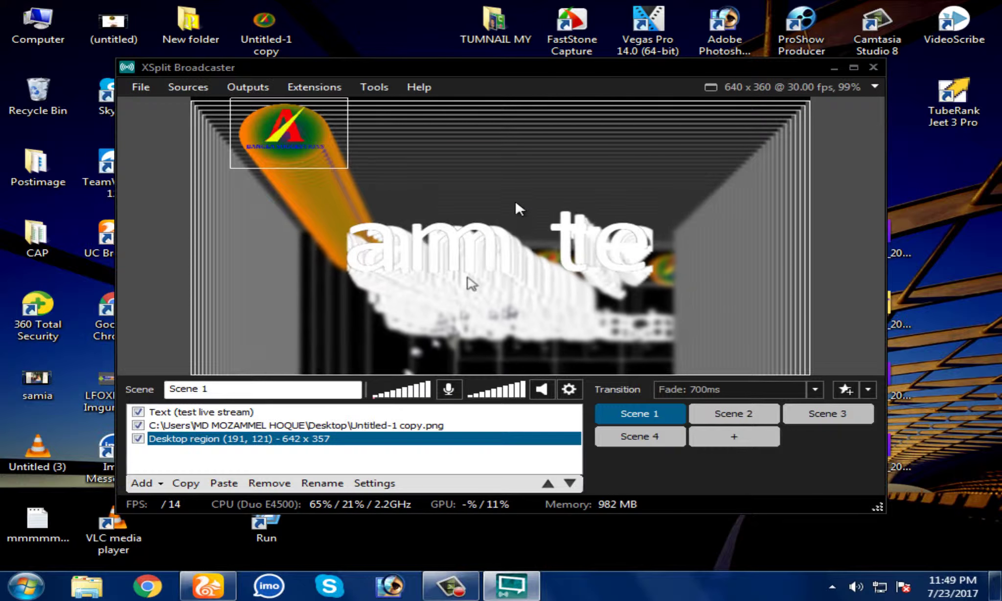
{"action": "left_click", "coordinate": [454, 273]}
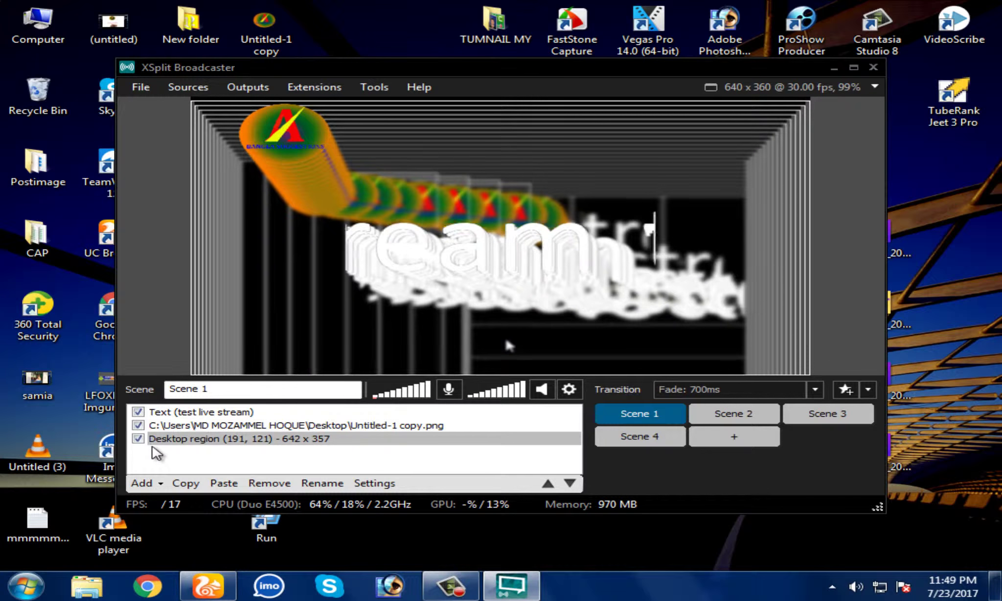
{"action": "left_click", "coordinate": [253, 438]}
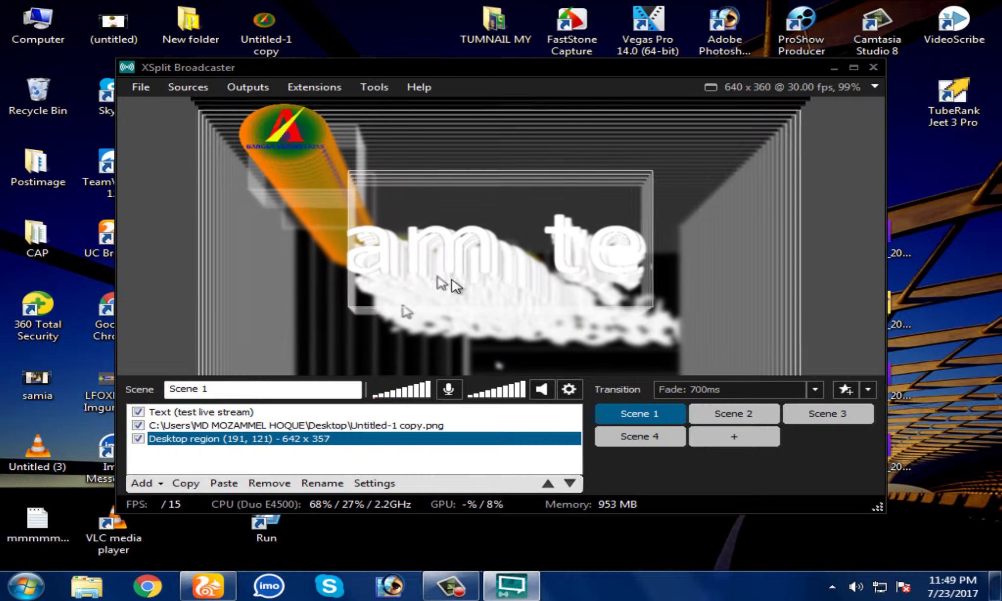
Hide the "test live stream" text source in Scene 1.
{"action": "left_click", "coordinate": [139, 412]}
{"action": "left_click", "coordinate": [138, 412]}
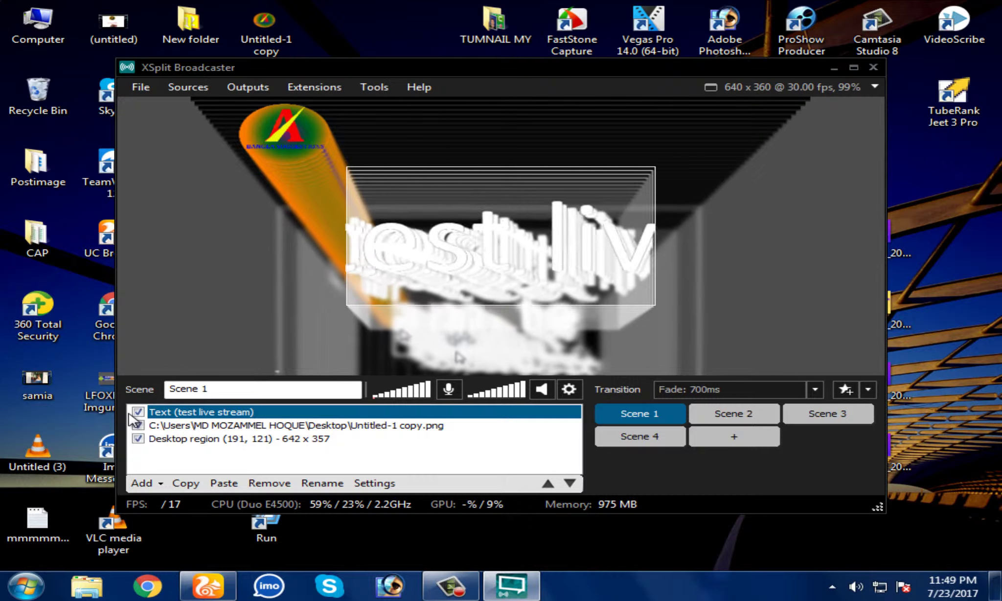
{"action": "key", "text": "Delete"}
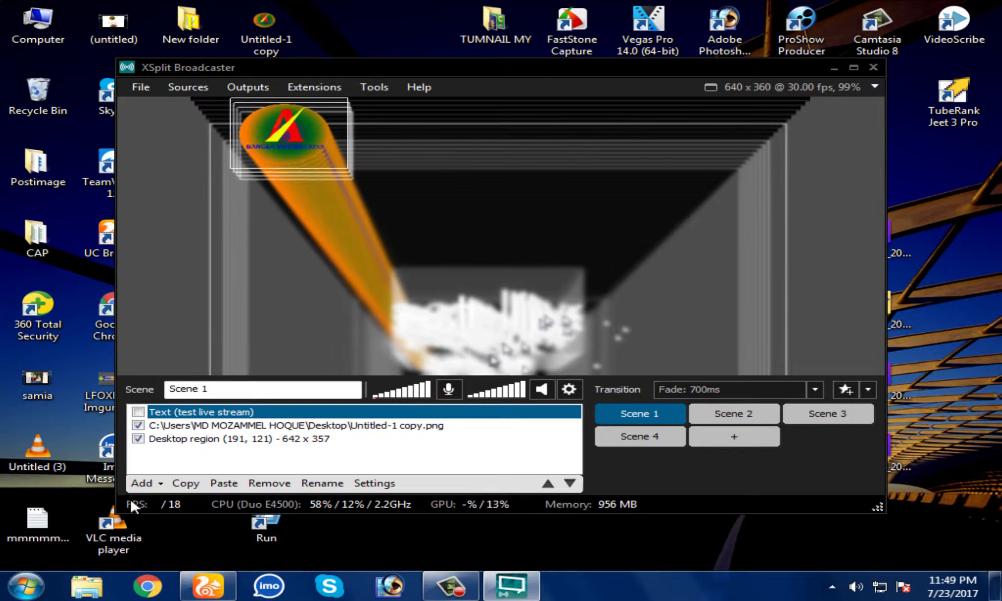
Add the USB2.0 PC CAMERA video device to Scene 1 and shrink its picture into the stage's lower-right corner.
{"action": "left_click", "coordinate": [142, 483]}
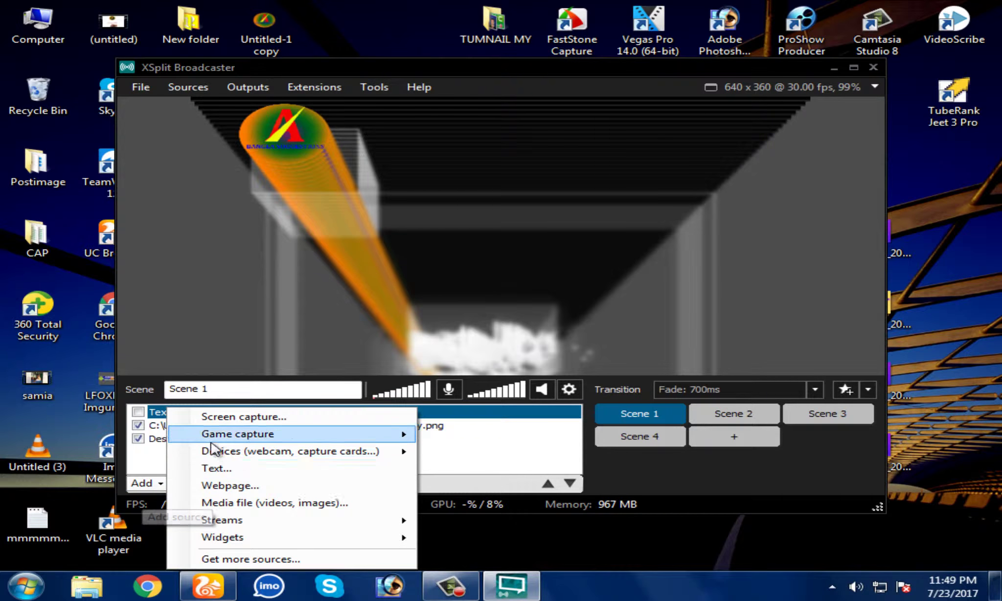
{"action": "mouse_move", "coordinate": [214, 459]}
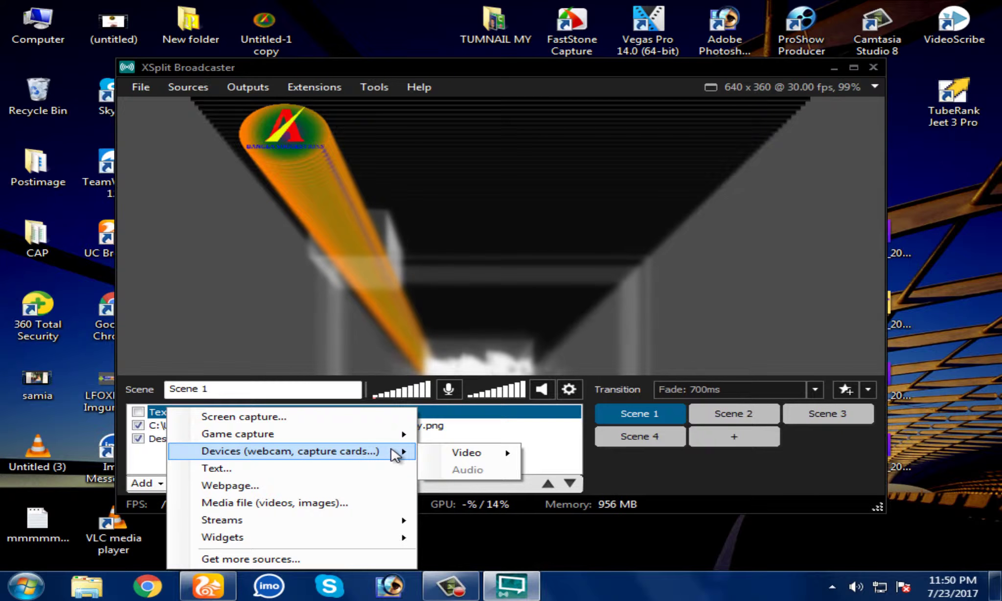
{"action": "mouse_move", "coordinate": [453, 456]}
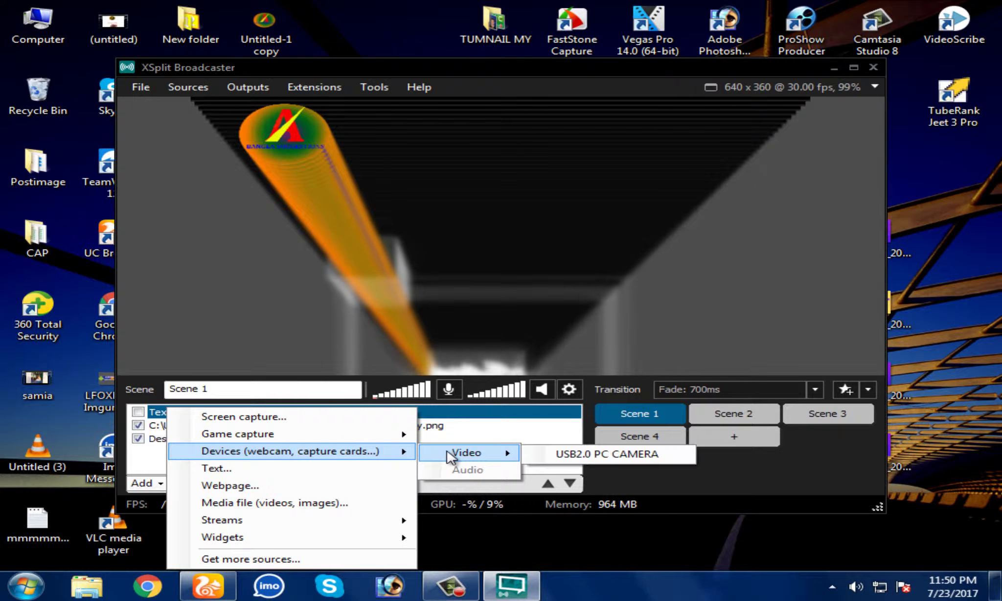
{"action": "left_click", "coordinate": [593, 455]}
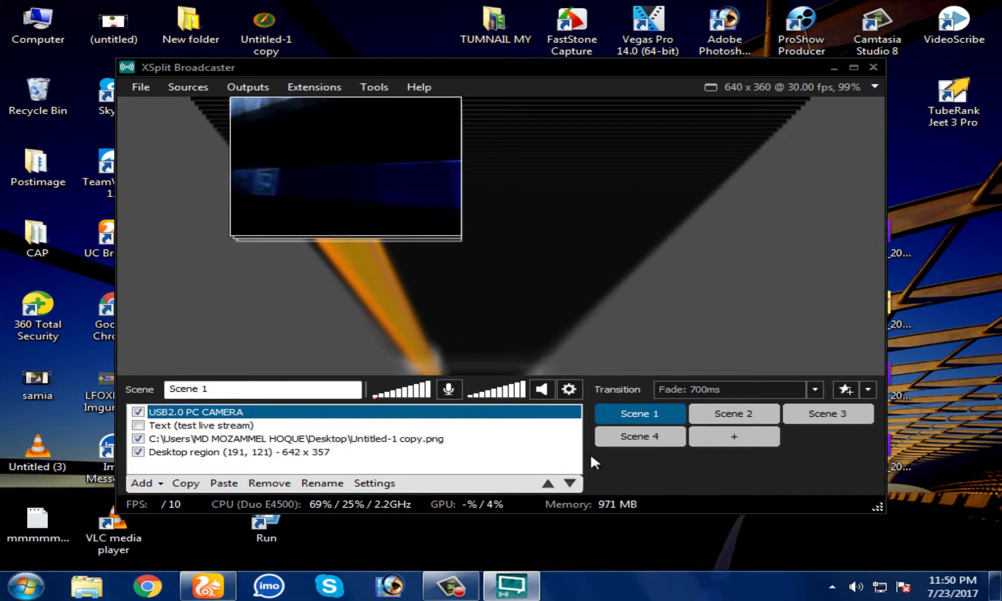
{"action": "left_click_drag", "start_coordinate": [436, 190], "coordinate": [660, 255]}
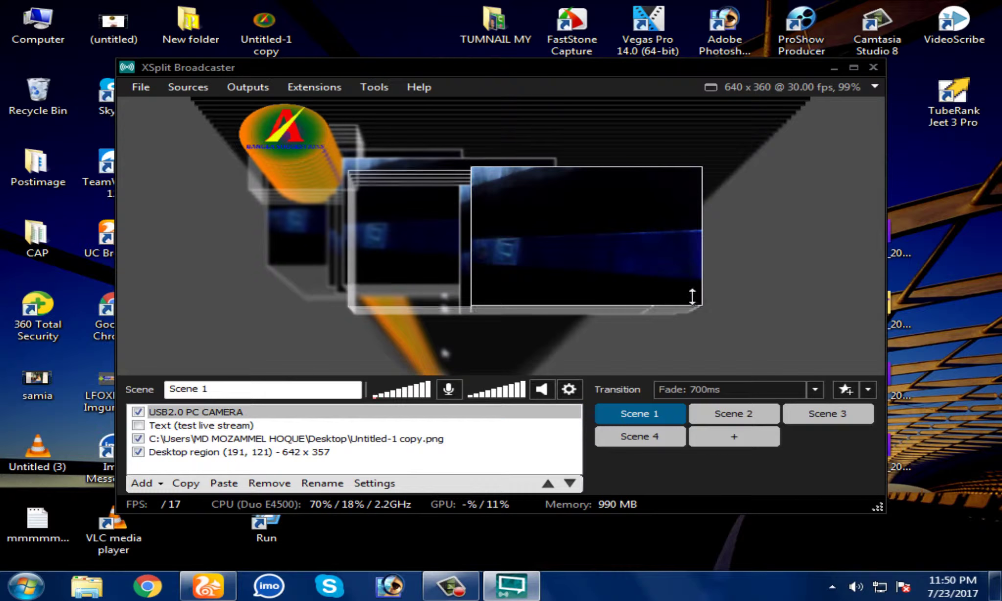
{"action": "left_click_drag", "start_coordinate": [692, 302], "coordinate": [671, 289]}
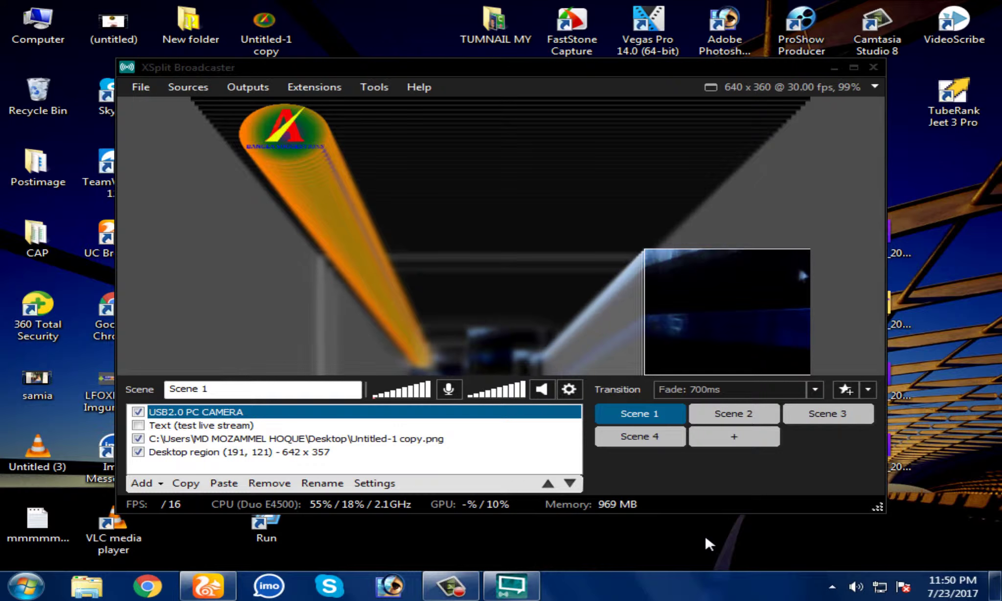
Review the Facebook Live output's channel and encoding properties and accept them.
{"action": "left_click", "coordinate": [267, 88]}
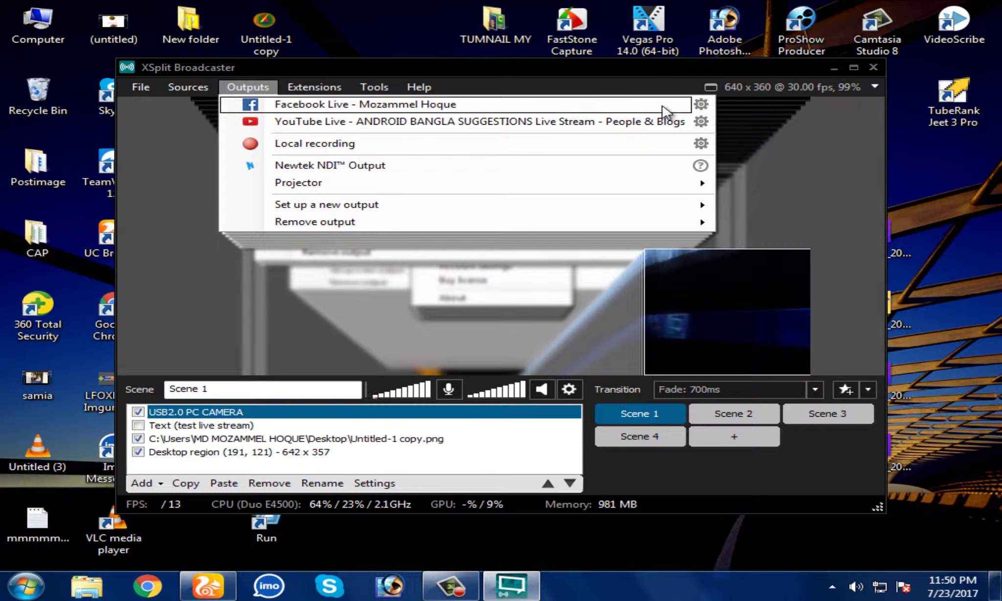
{"action": "left_click", "coordinate": [700, 107]}
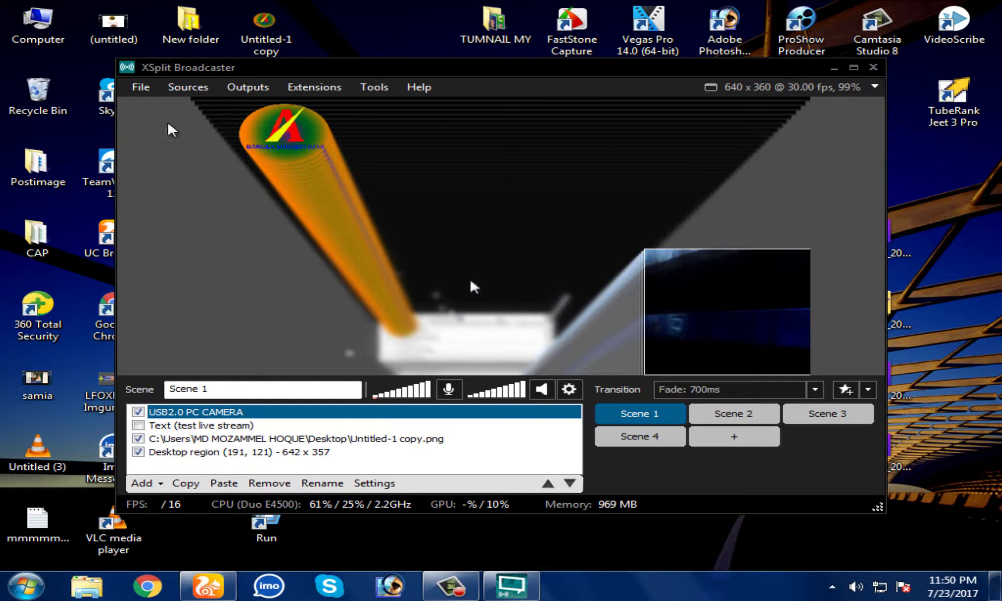
{"action": "left_click", "coordinate": [247, 87]}
{"action": "left_click", "coordinate": [482, 225]}
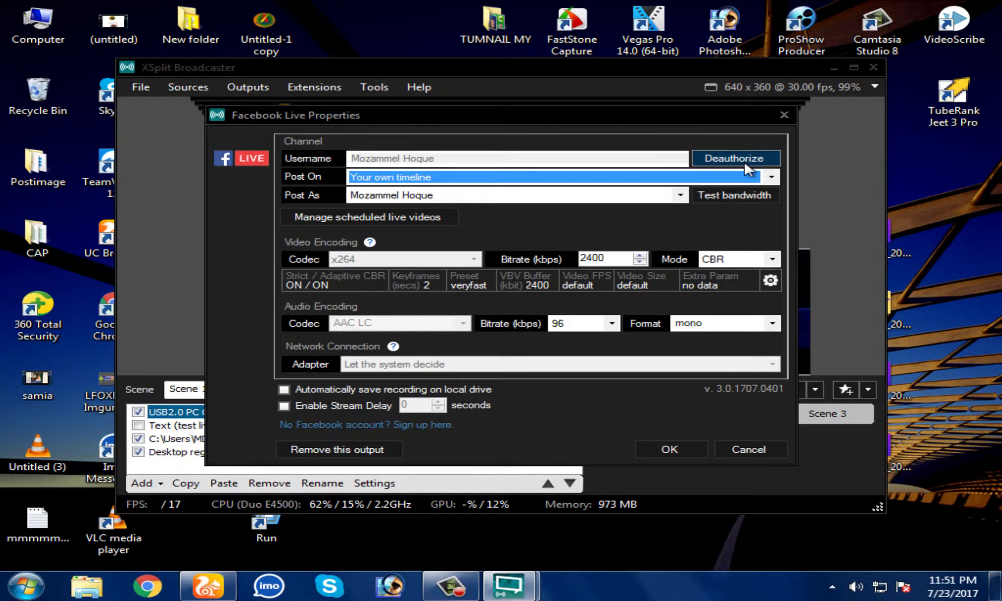
{"action": "left_click", "coordinate": [693, 456]}
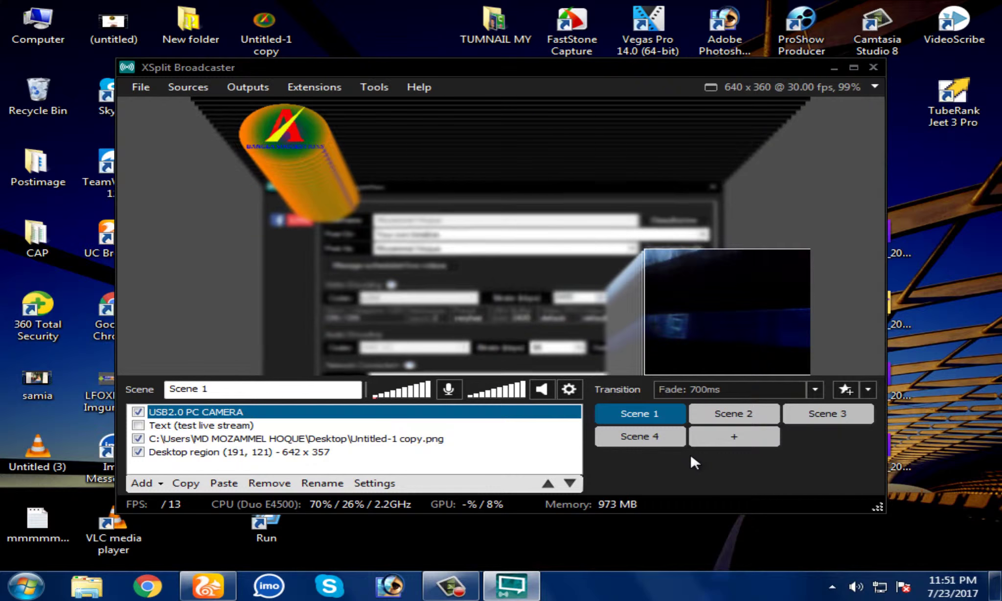
Start a public Facebook Live broadcast with "test live stream" as title and description, and maximize the broadcaster window.
{"action": "left_click", "coordinate": [248, 87]}
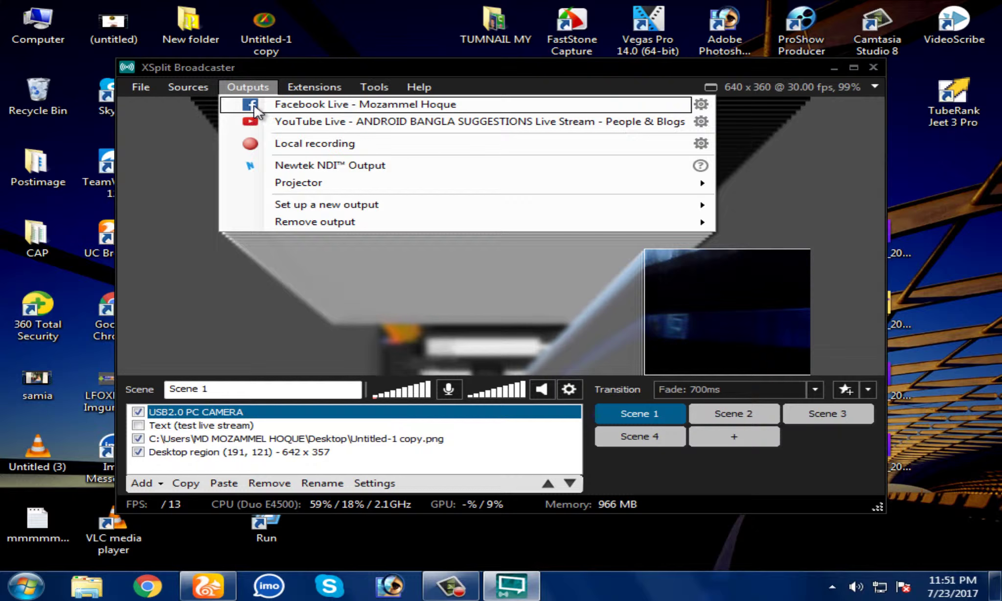
{"action": "left_click", "coordinate": [235, 105]}
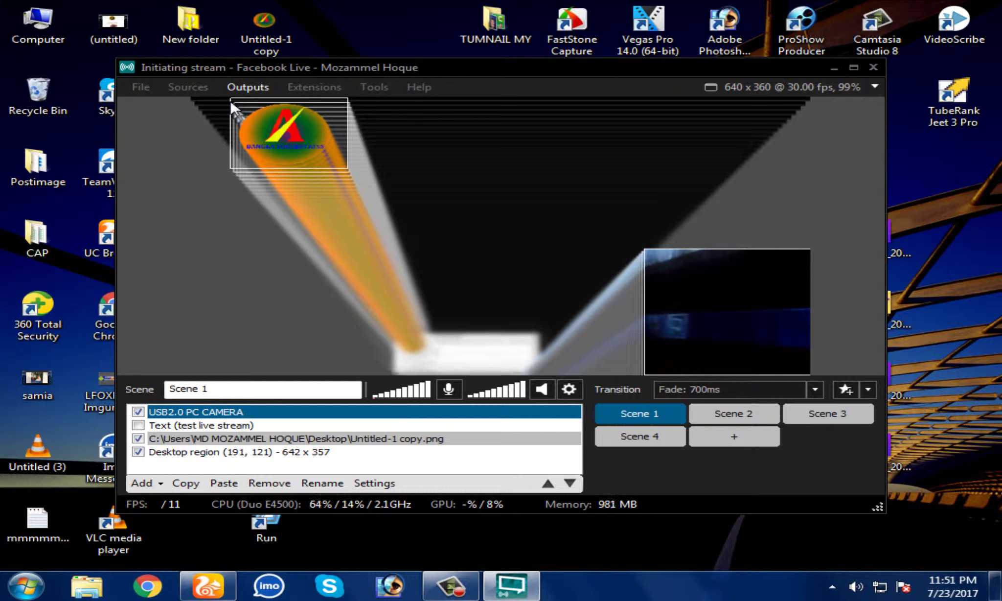
{"action": "left_click", "coordinate": [259, 88]}
{"action": "left_click", "coordinate": [272, 86]}
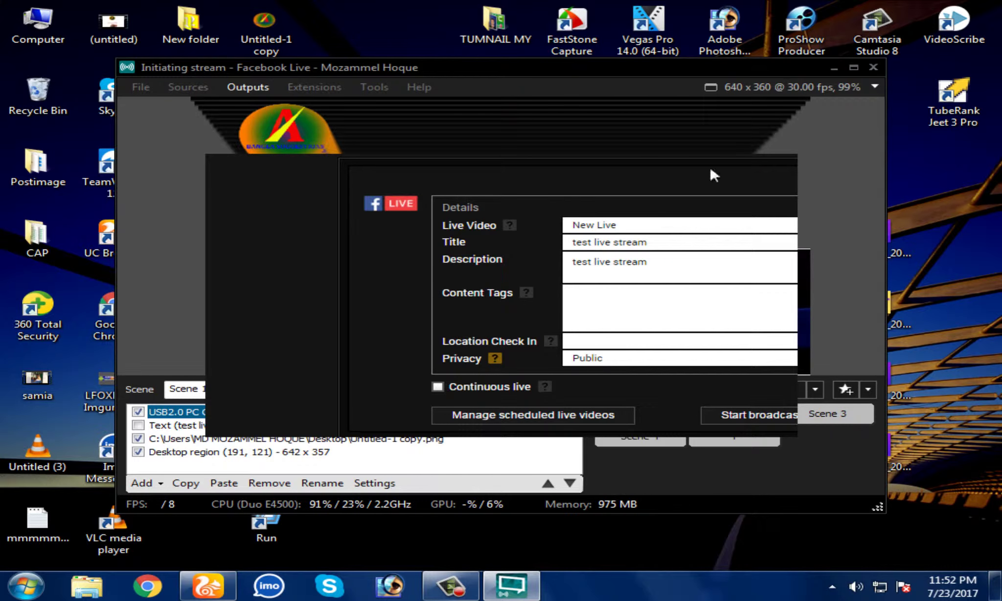
{"action": "left_click", "coordinate": [771, 421]}
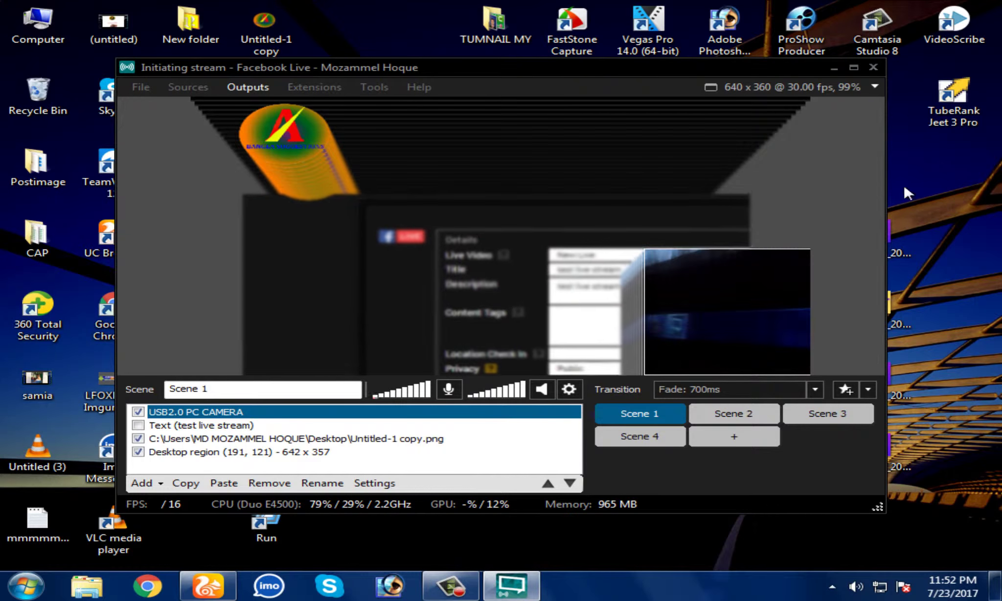
{"action": "left_click", "coordinate": [853, 67]}
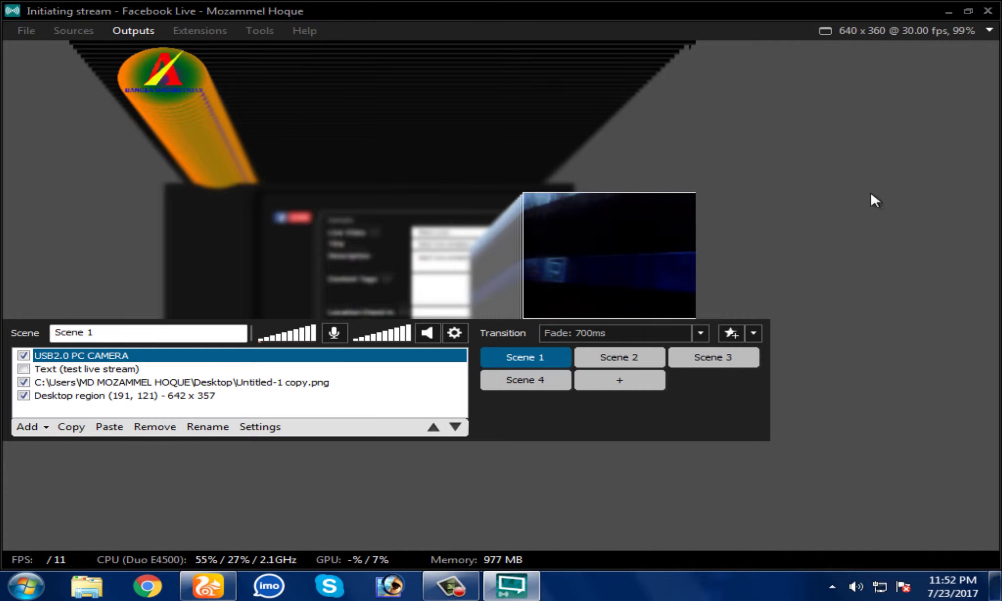